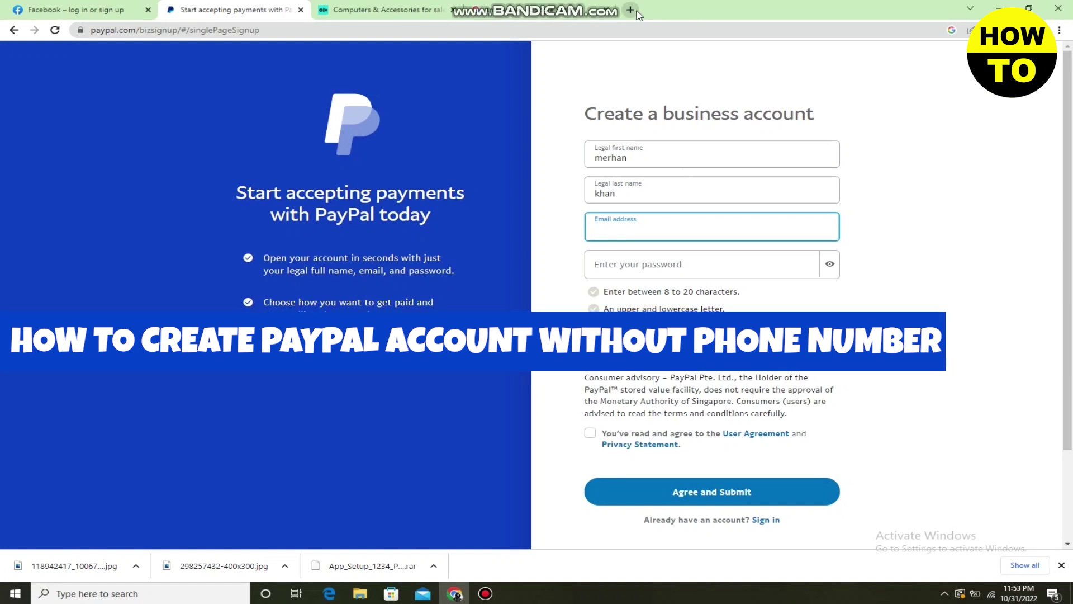
Paste the temporary email into Email address and start entering the account password.
{"action": "right_click", "coordinate": [639, 234]}
{"action": "left_click", "coordinate": [671, 324]}
{"action": "left_click", "coordinate": [713, 268]}
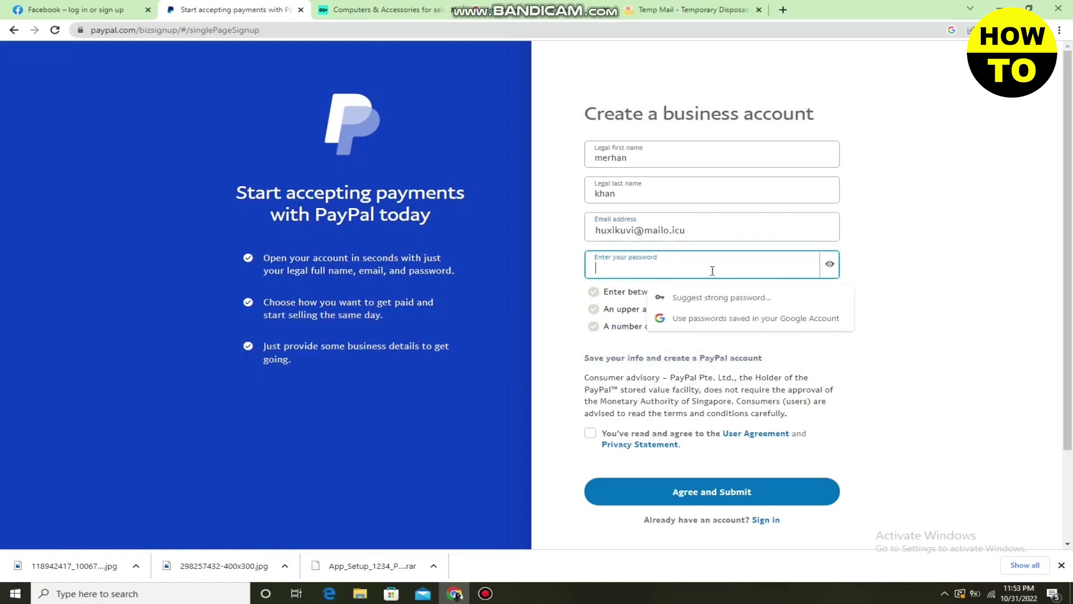
{"action": "type", "text": "Me"}
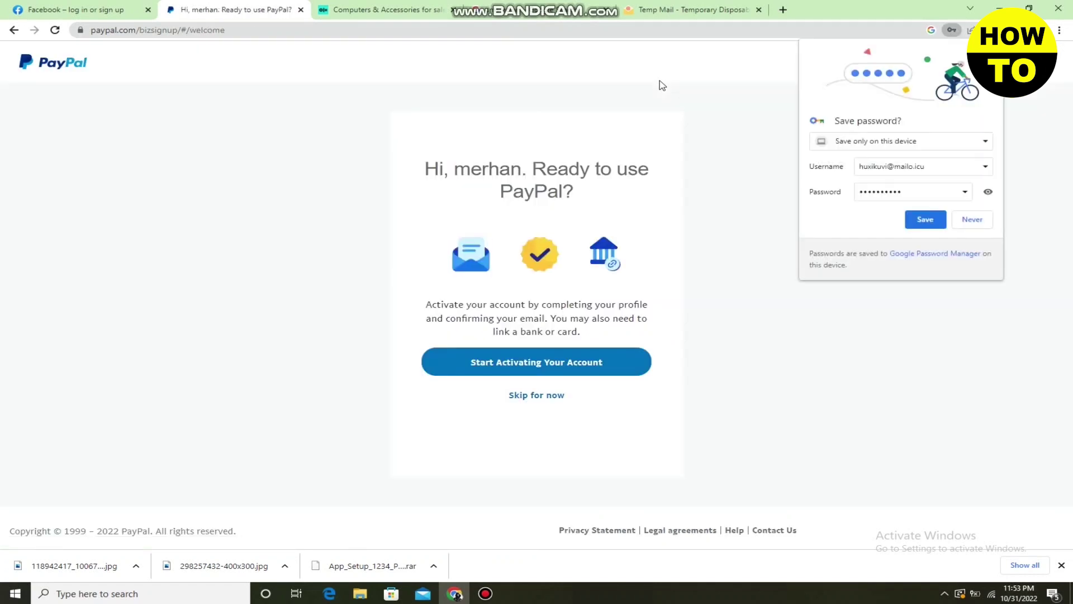
Start account activation, save the browser login, and choose Individual Seller as business type.
{"action": "left_click", "coordinate": [570, 375]}
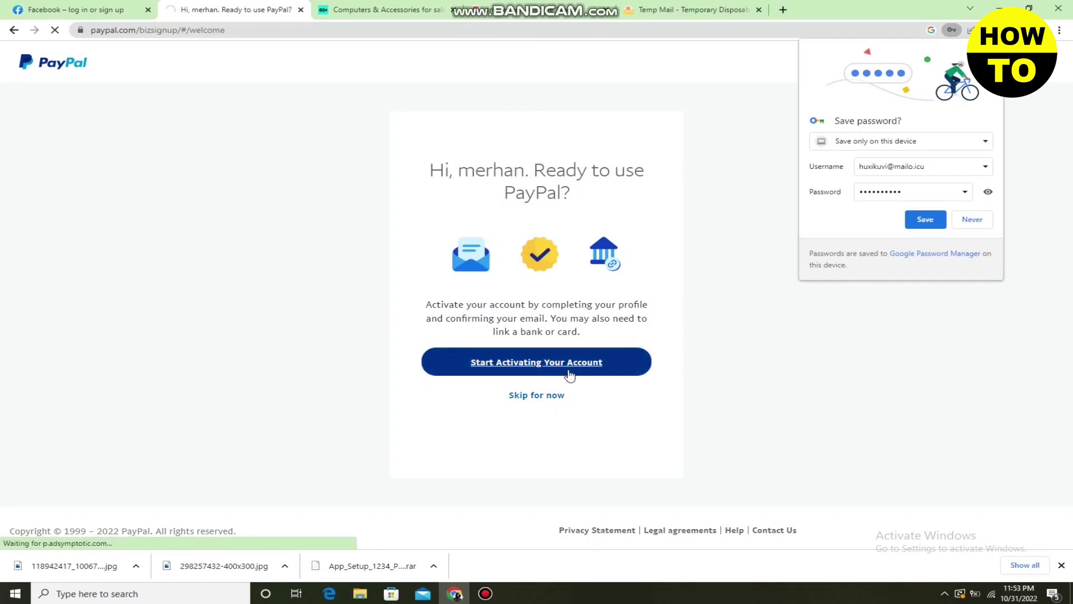
{"action": "left_click", "coordinate": [926, 220]}
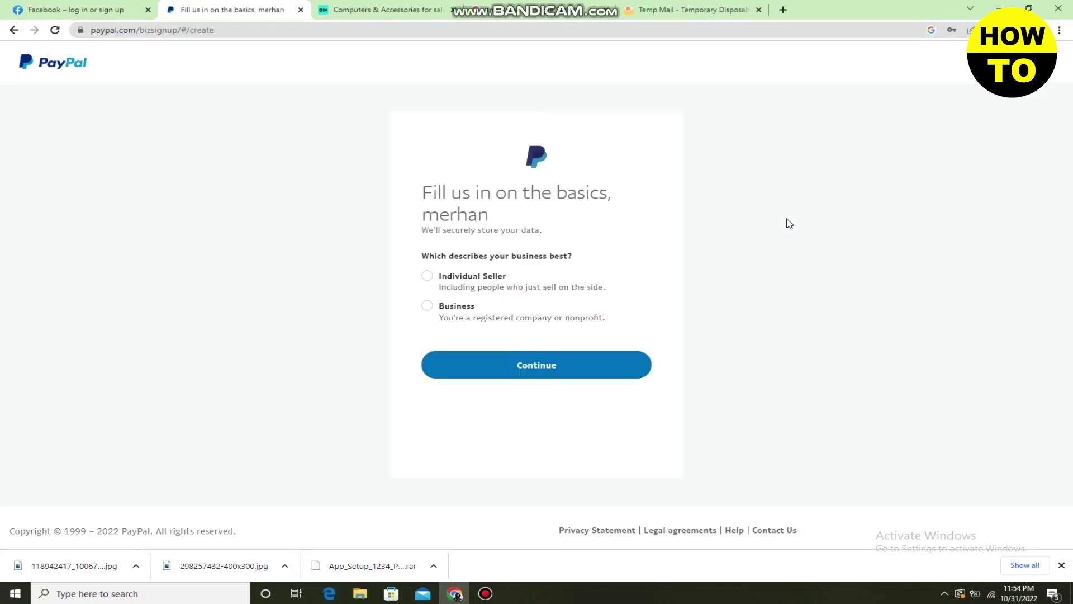
{"action": "left_click", "coordinate": [428, 277]}
{"action": "scroll", "coordinate": [542, 432], "scroll_direction": "down", "scroll_amount": 2}
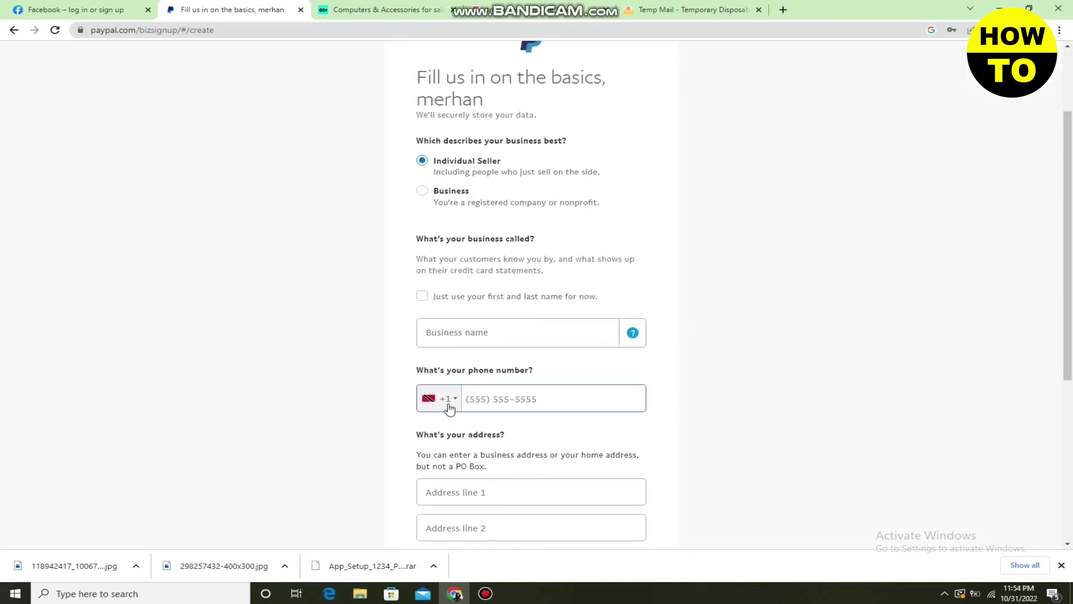
{"action": "left_click", "coordinate": [449, 399]}
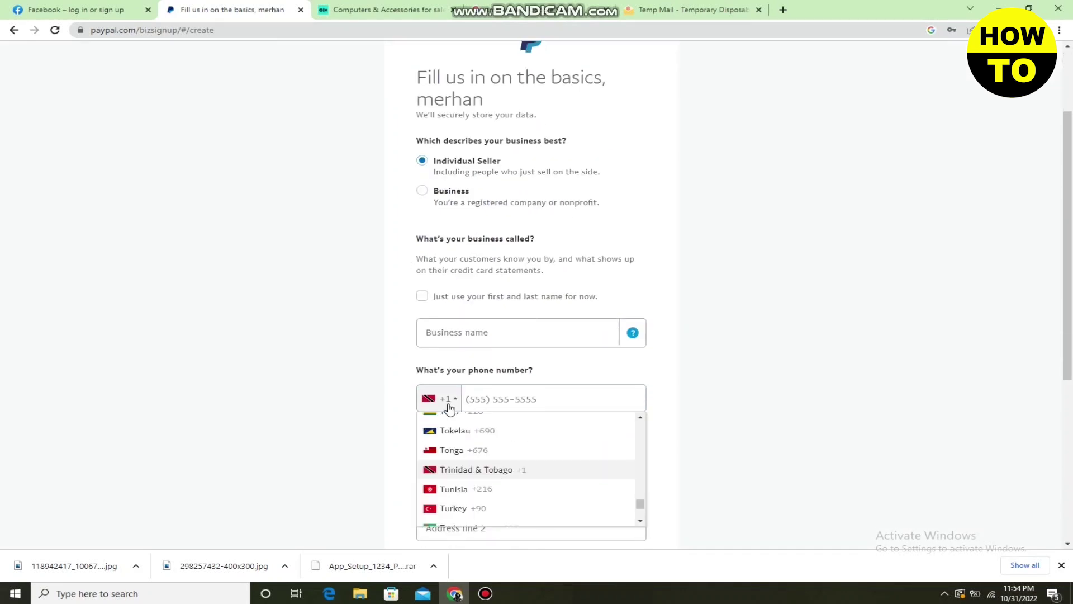
{"action": "scroll", "coordinate": [455, 426], "scroll_direction": "up", "scroll_amount": 3}
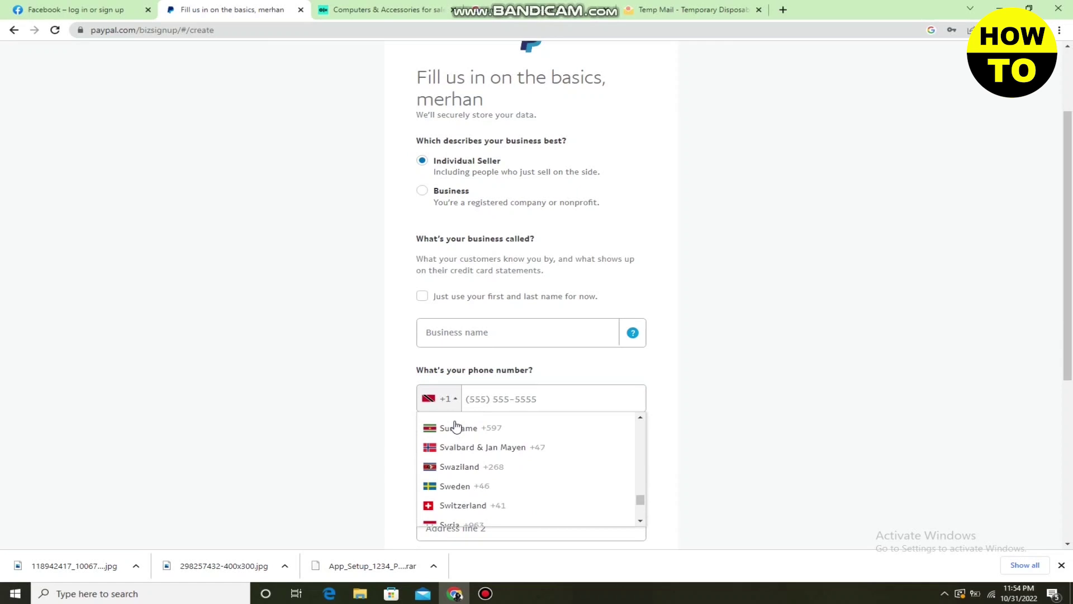
{"action": "left_click", "coordinate": [488, 399]}
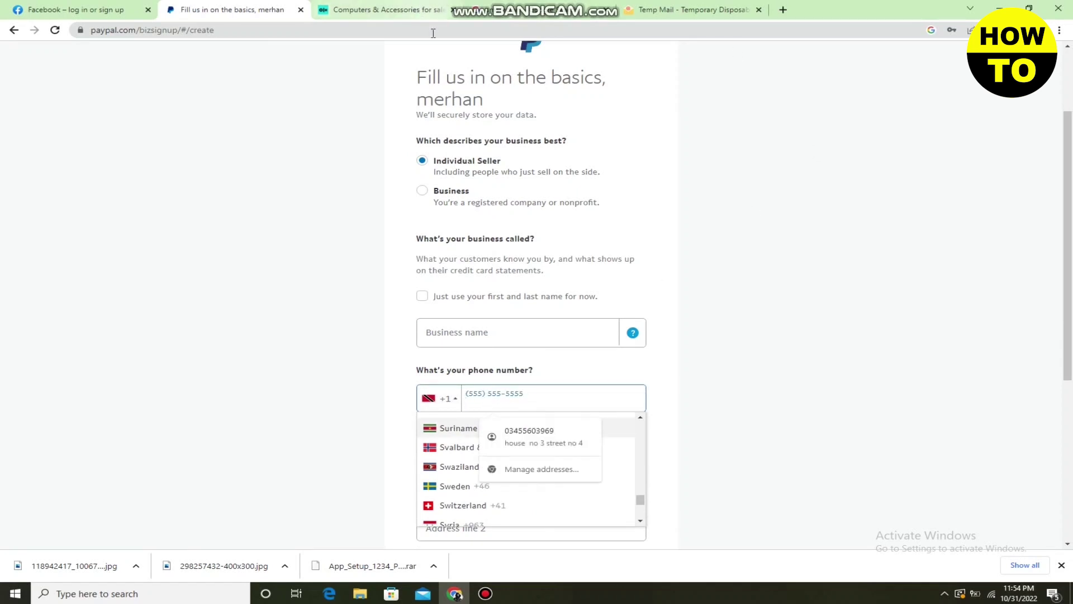
{"action": "left_click", "coordinate": [540, 19]}
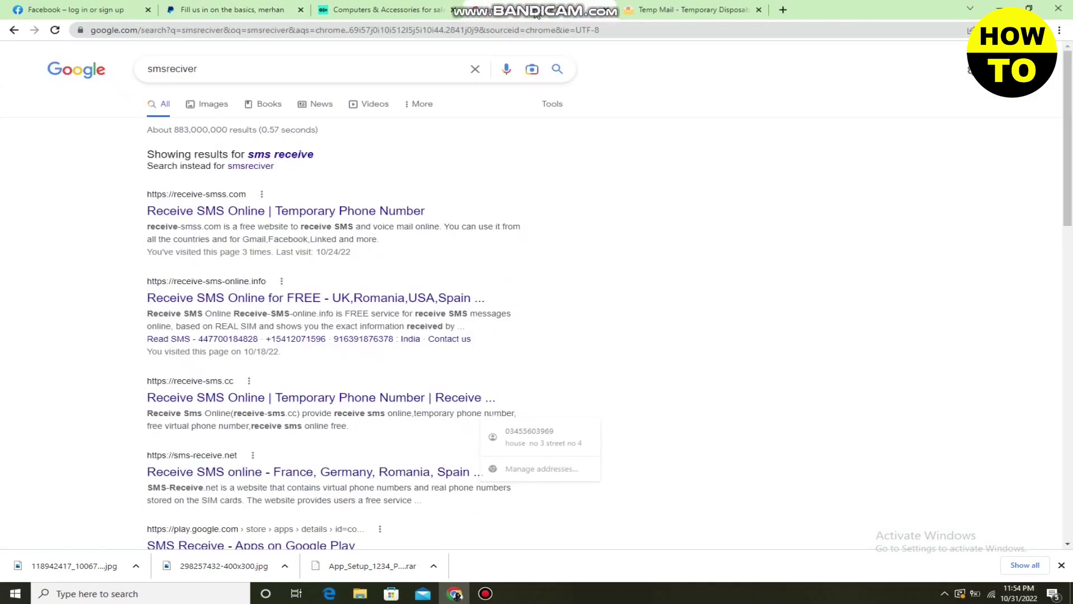
{"action": "left_click", "coordinate": [237, 214]}
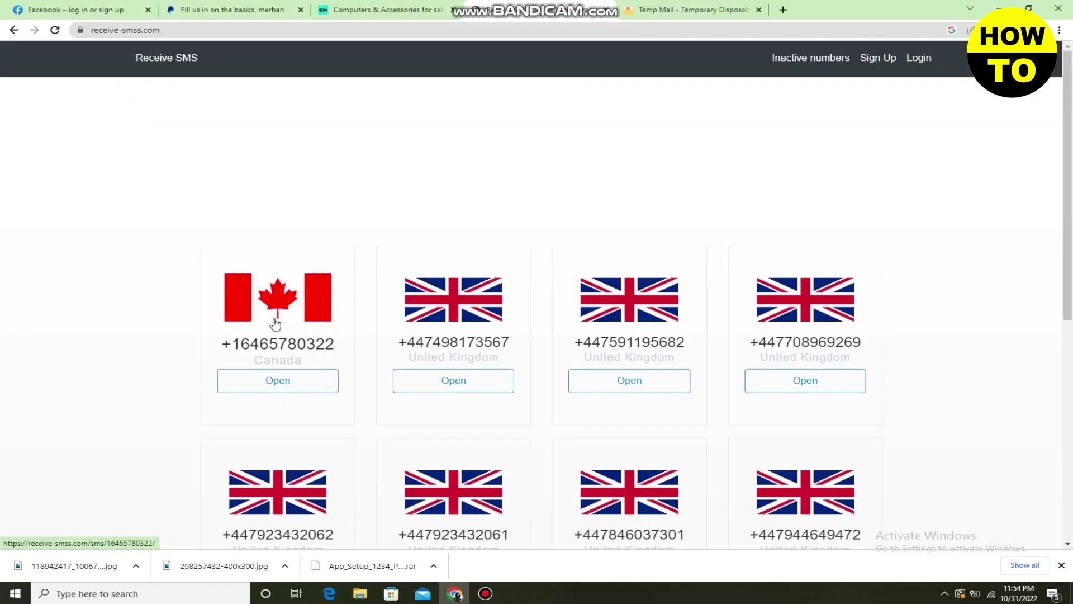
{"action": "scroll", "coordinate": [470, 331], "scroll_direction": "down", "scroll_amount": 1}
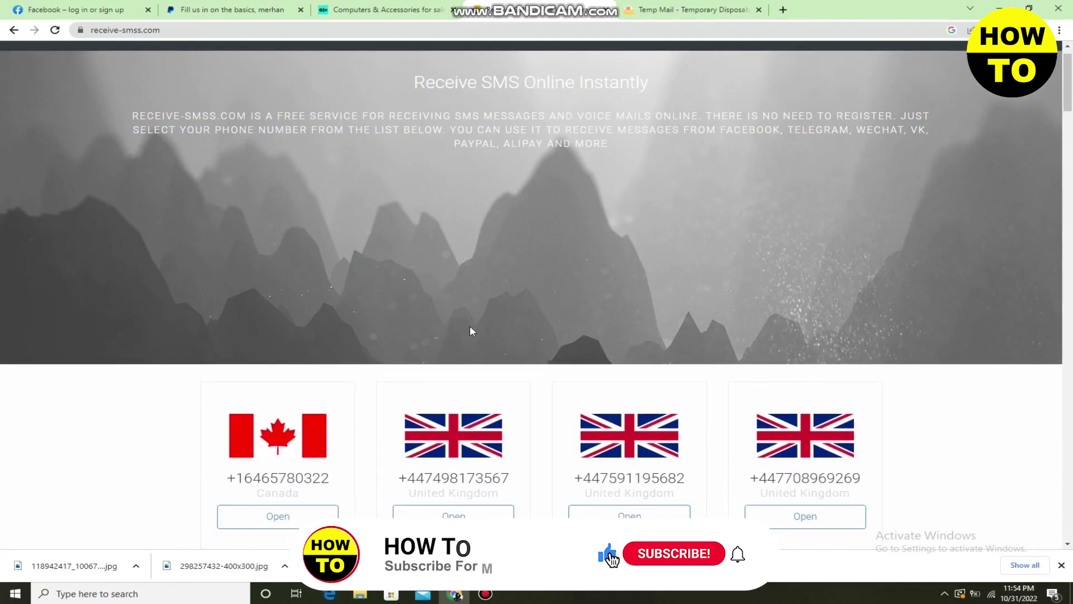
{"action": "scroll", "coordinate": [471, 331], "scroll_direction": "down", "scroll_amount": 3}
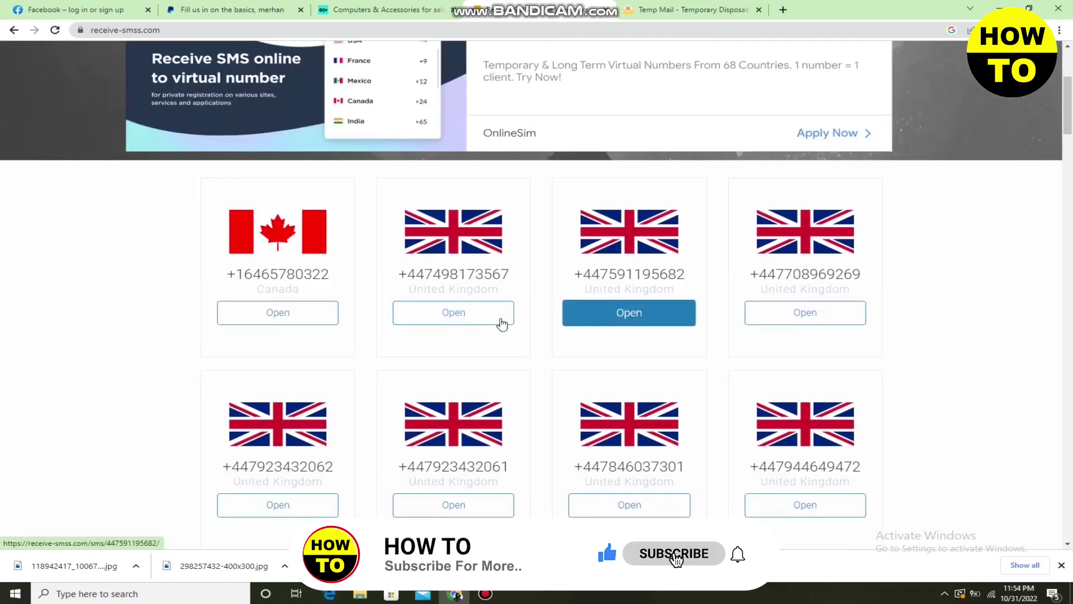
{"action": "left_click", "coordinate": [465, 314]}
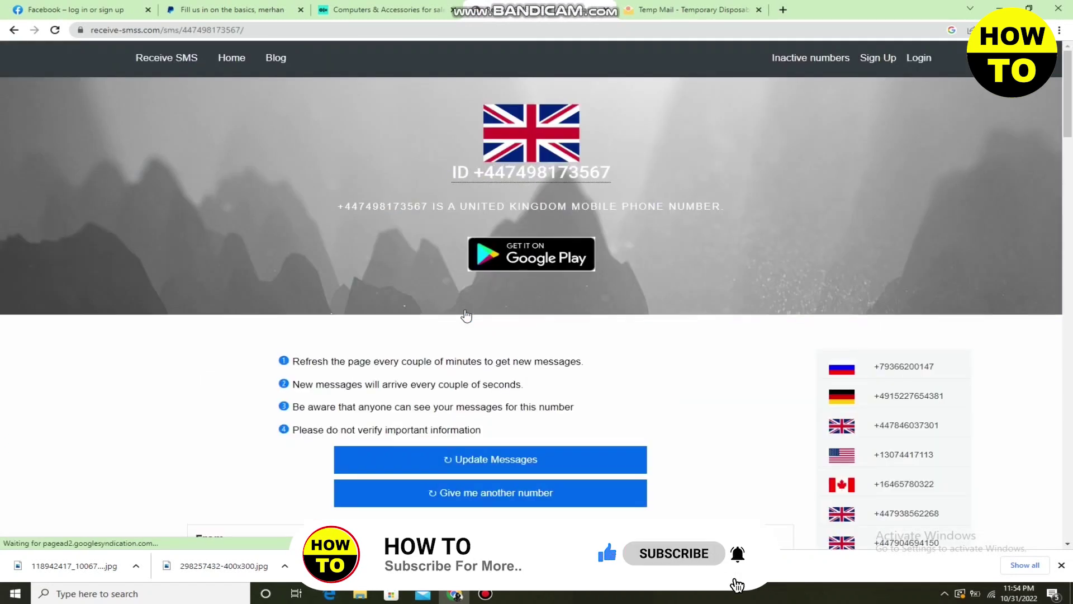
{"action": "left_click", "coordinate": [503, 176]}
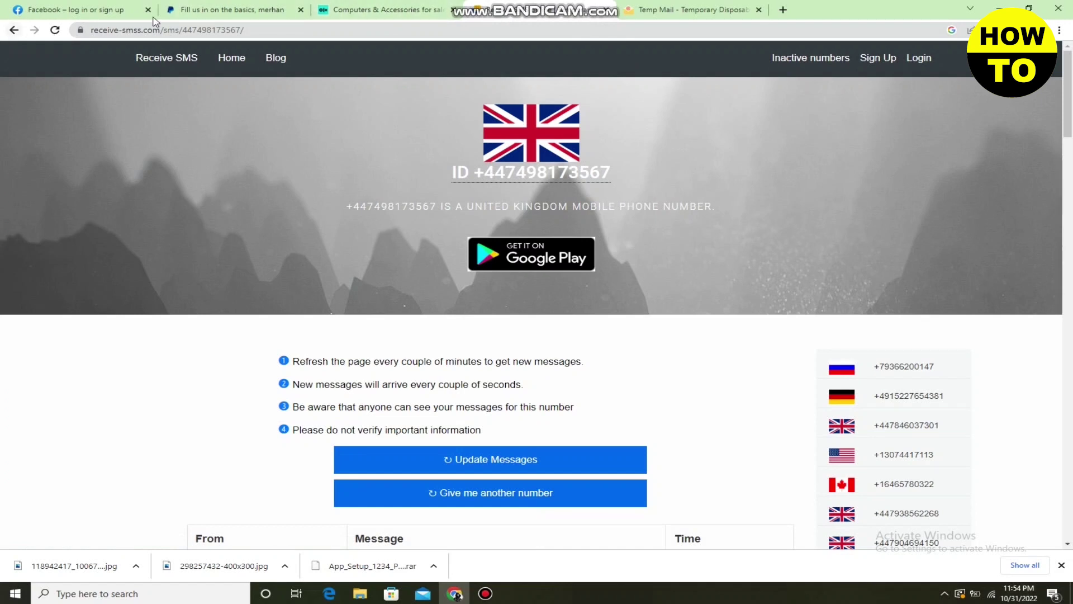
Enter the copied UK phone number with country code United Kingdom +44.
{"action": "left_click", "coordinate": [219, 9]}
{"action": "right_click", "coordinate": [492, 403]}
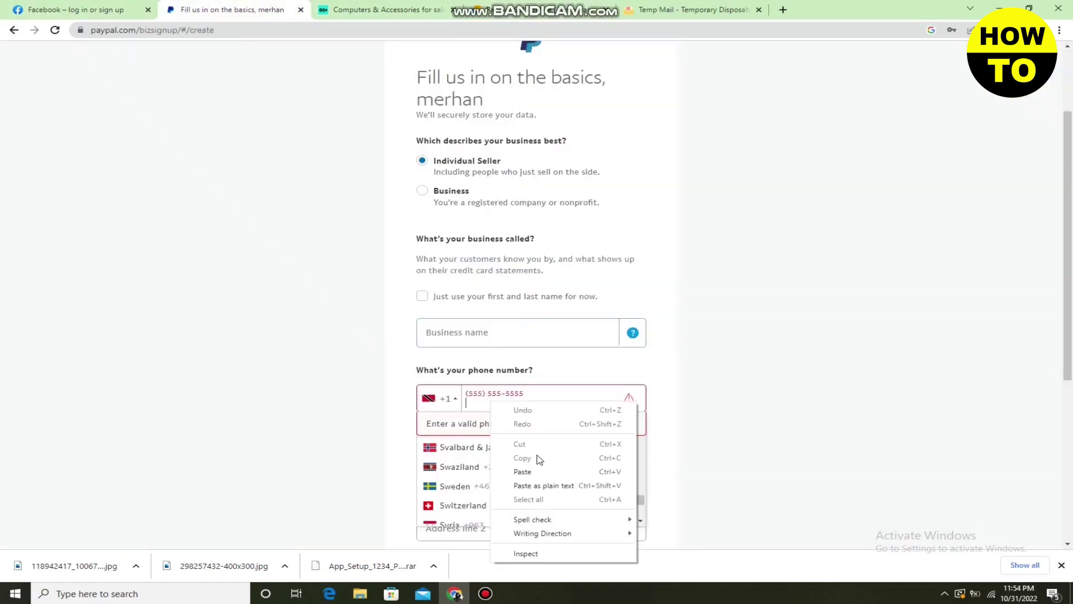
{"action": "left_click", "coordinate": [537, 471]}
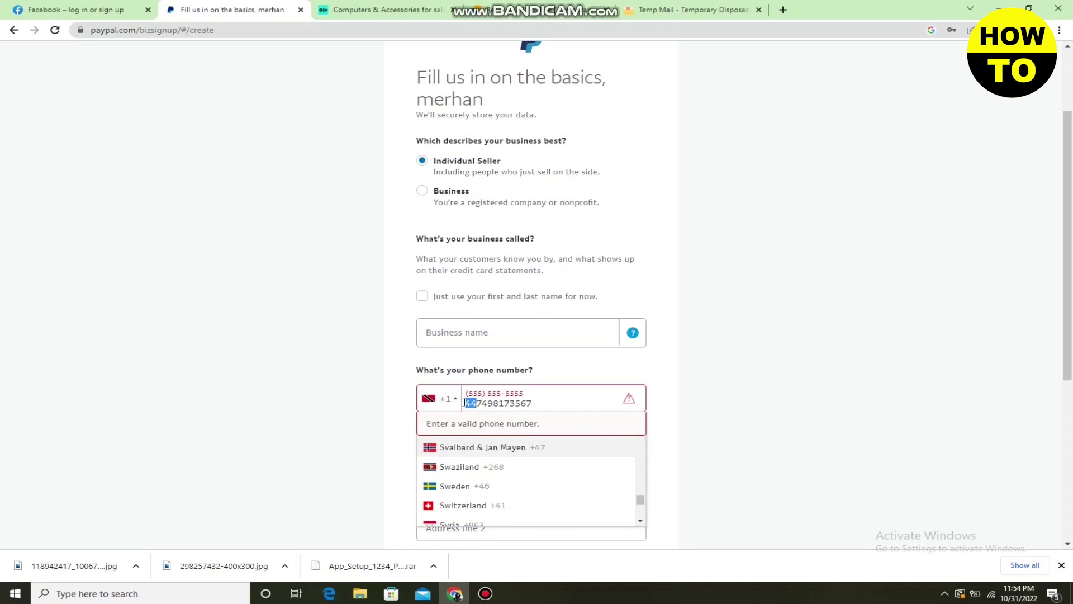
{"action": "left_click", "coordinate": [449, 403]}
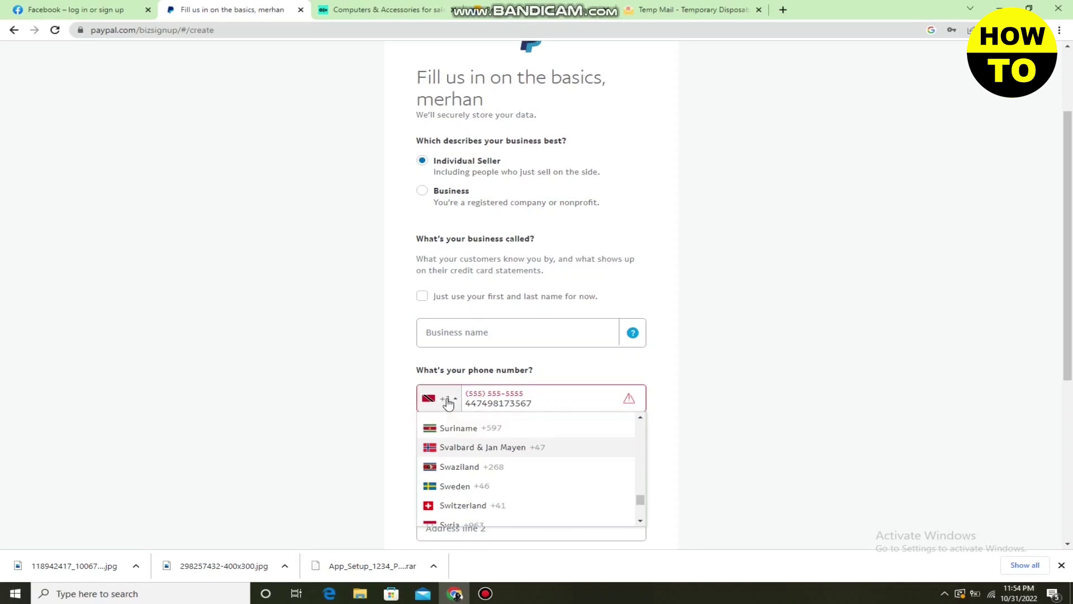
{"action": "scroll", "coordinate": [509, 469], "scroll_direction": "down", "scroll_amount": 2}
{"action": "scroll", "coordinate": [511, 475], "scroll_direction": "down", "scroll_amount": 2}
{"action": "scroll", "coordinate": [511, 475], "scroll_direction": "down", "scroll_amount": 1}
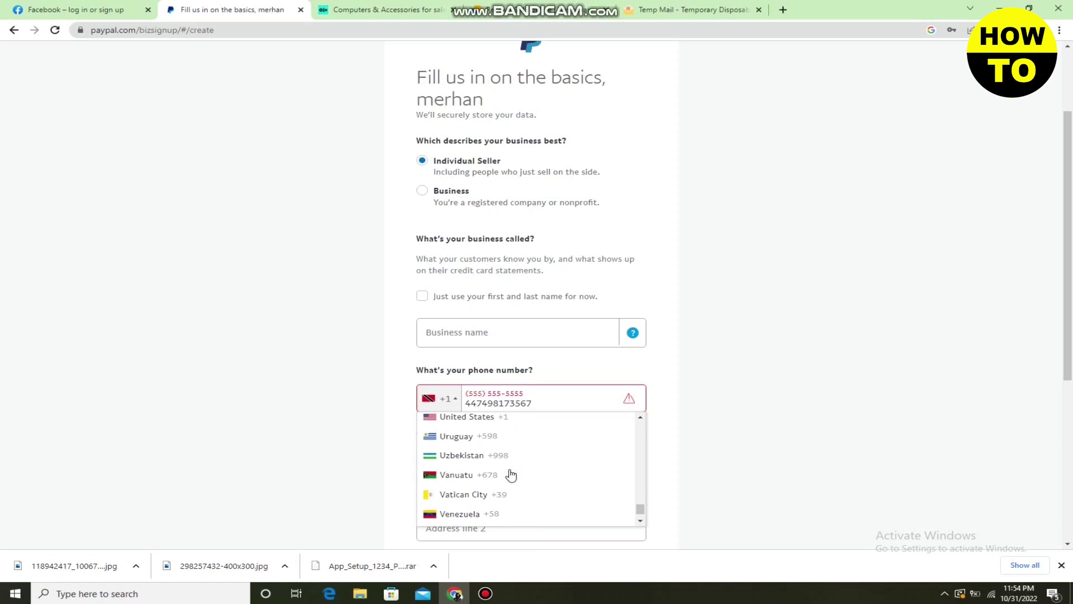
{"action": "scroll", "coordinate": [503, 474], "scroll_direction": "up", "scroll_amount": 2}
{"action": "left_click", "coordinate": [498, 492]}
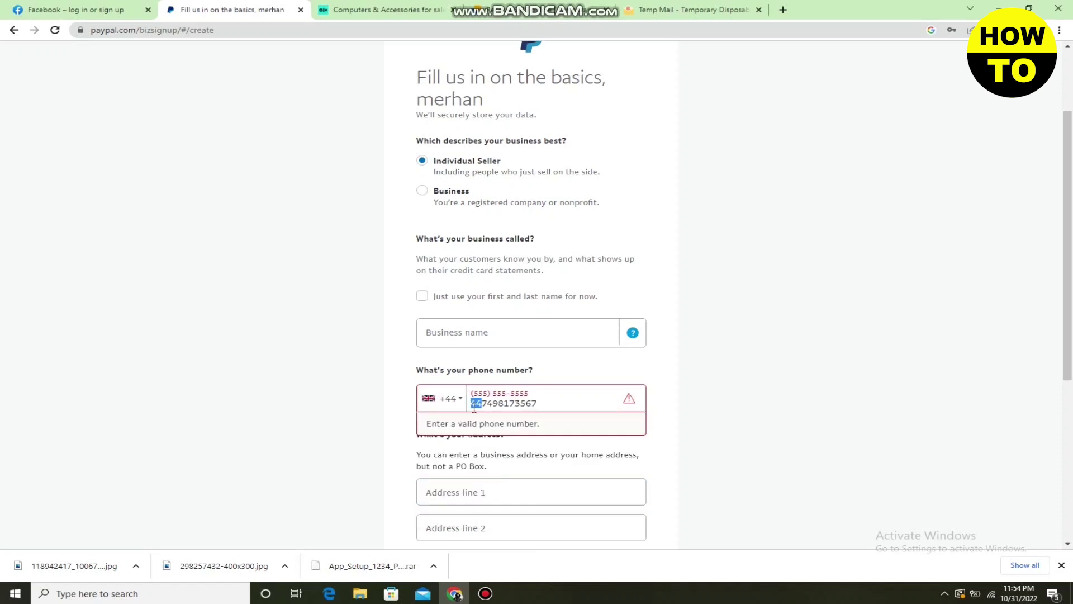
{"action": "key", "text": "BackSpace"}
{"action": "scroll", "coordinate": [755, 452], "scroll_direction": "down", "scroll_amount": 2}
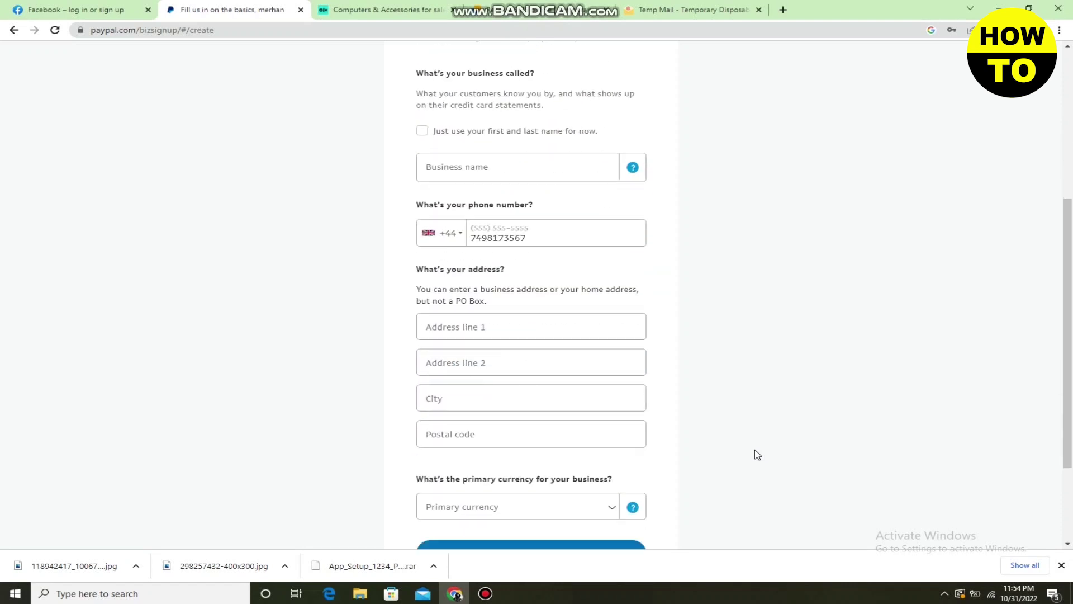
Autofill the business address, edit the business name, set British Pound currency, and save.
{"action": "left_click", "coordinate": [500, 326]}
{"action": "left_click", "coordinate": [523, 352]}
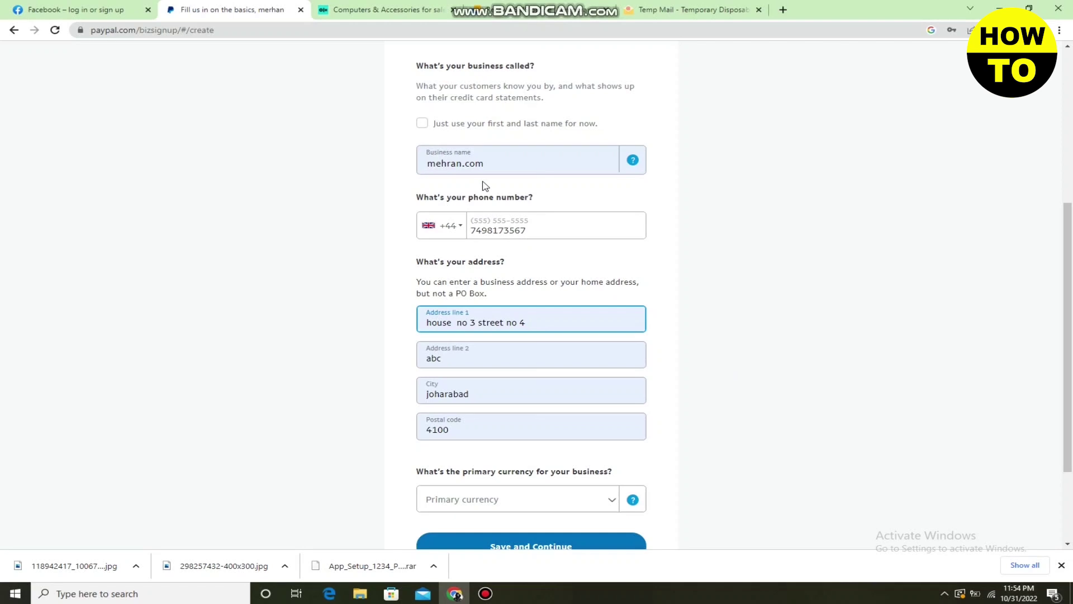
{"action": "left_click", "coordinate": [494, 162]}
{"action": "type", "text": "hh"}
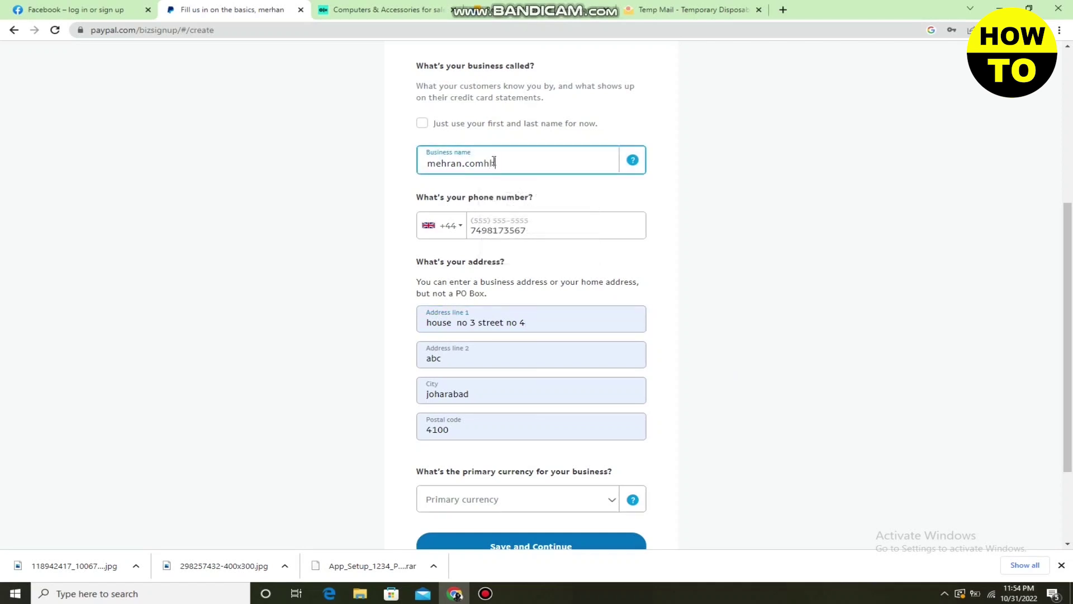
{"action": "scroll", "coordinate": [688, 408], "scroll_direction": "down", "scroll_amount": 2}
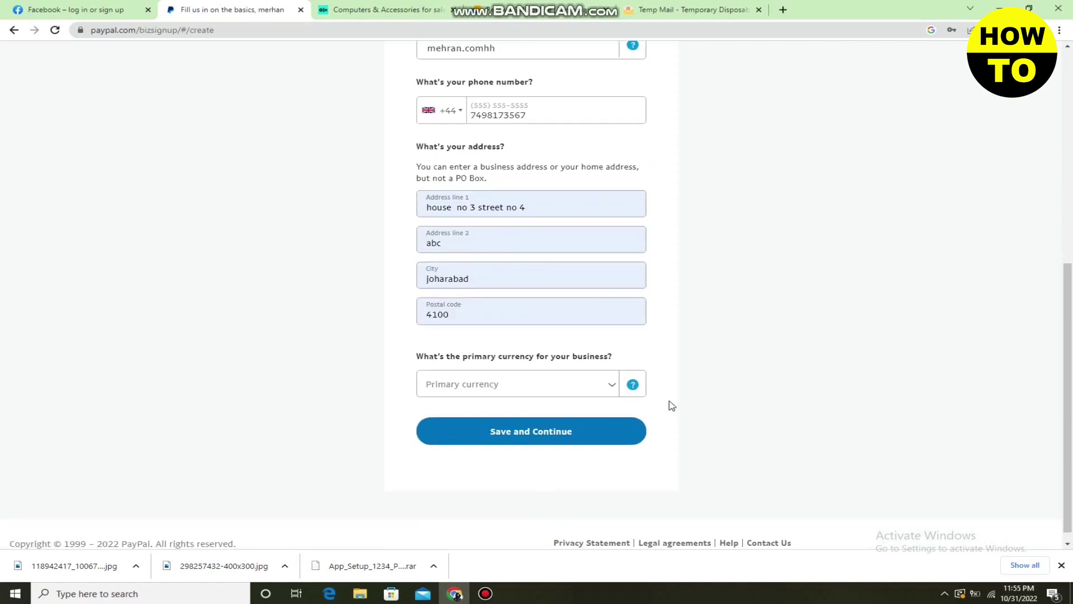
{"action": "left_click", "coordinate": [534, 386]}
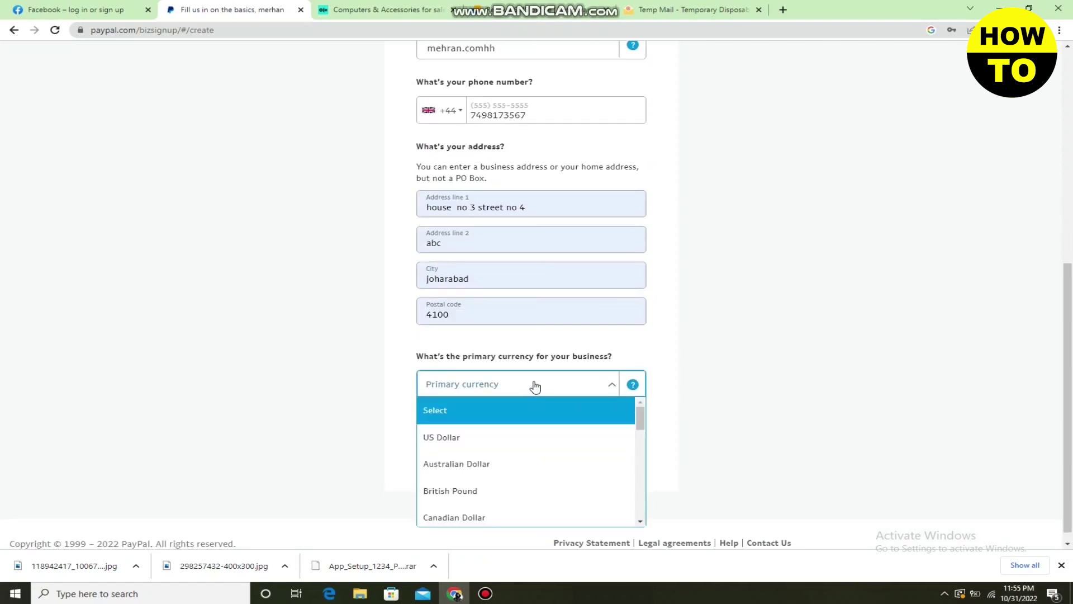
{"action": "left_click", "coordinate": [488, 492]}
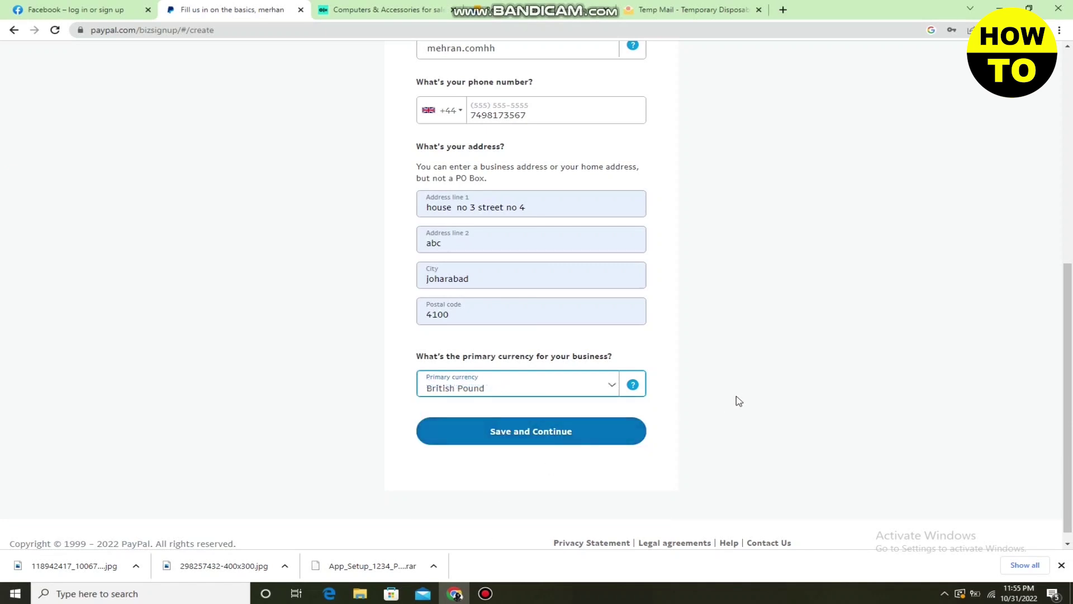
{"action": "left_click", "coordinate": [576, 439]}
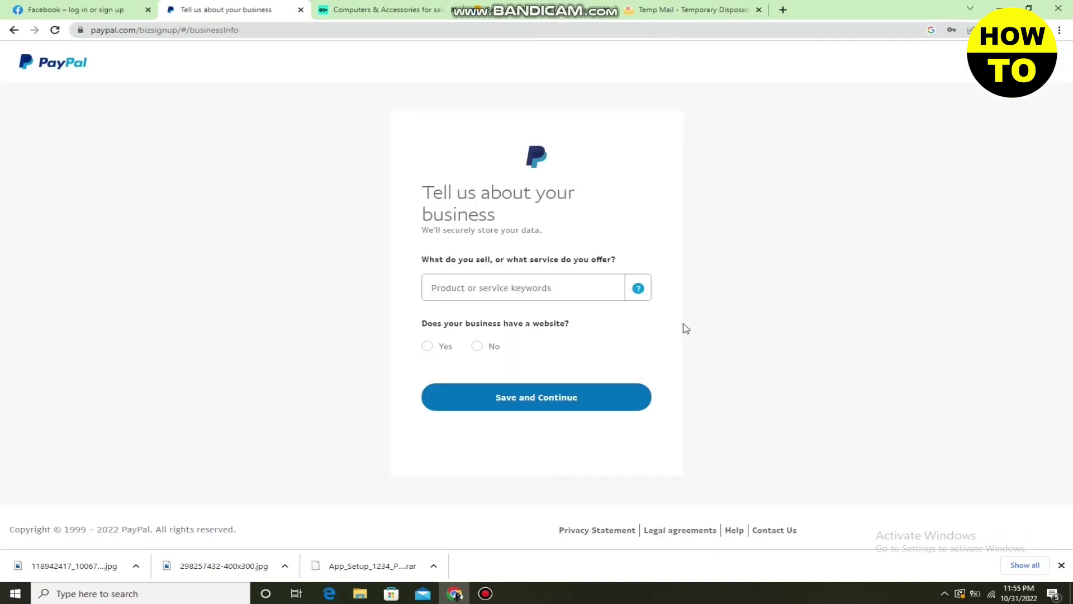
Classify the business as Candy, Nut, and Confectionery Stores with no website.
{"action": "left_click", "coordinate": [494, 287]}
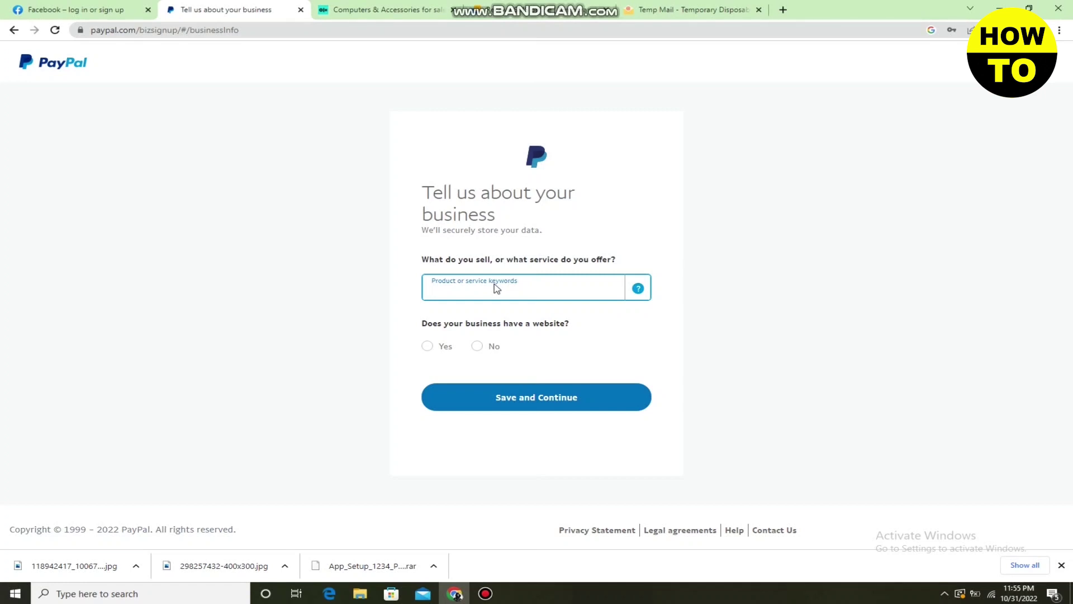
{"action": "type", "text": "ca"}
{"action": "left_click", "coordinate": [519, 318]}
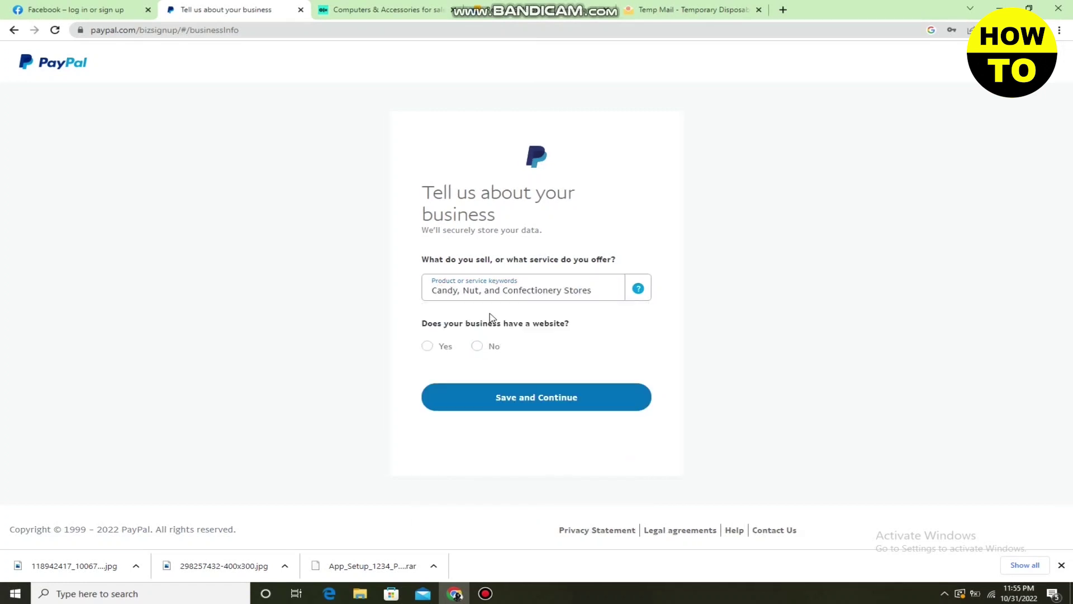
{"action": "left_click", "coordinate": [442, 347]}
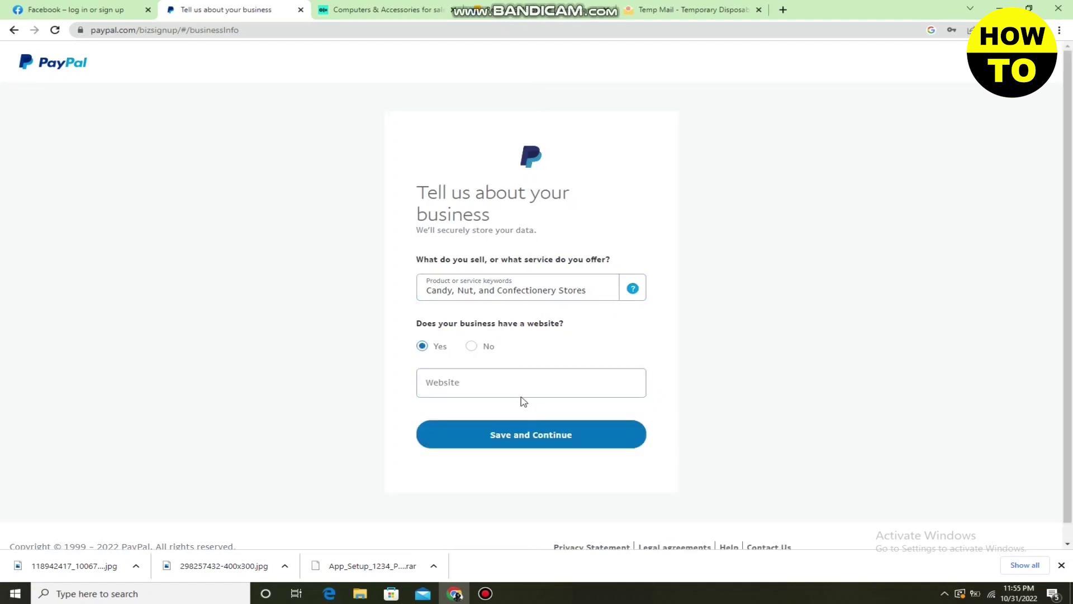
{"action": "left_click", "coordinate": [479, 348]}
{"action": "left_click", "coordinate": [520, 399]}
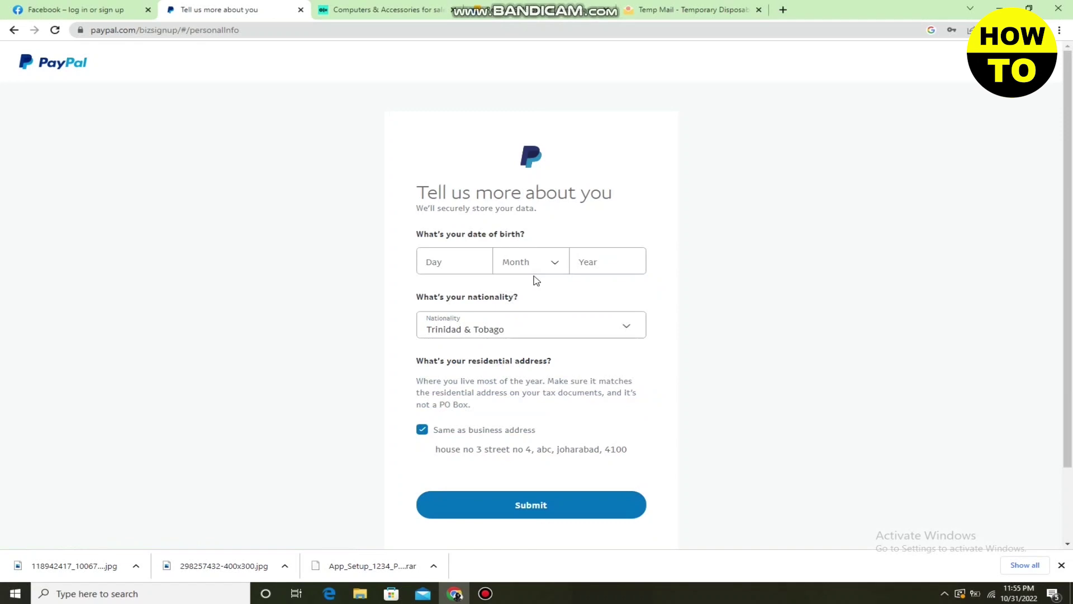
{"action": "left_click", "coordinate": [480, 259]}
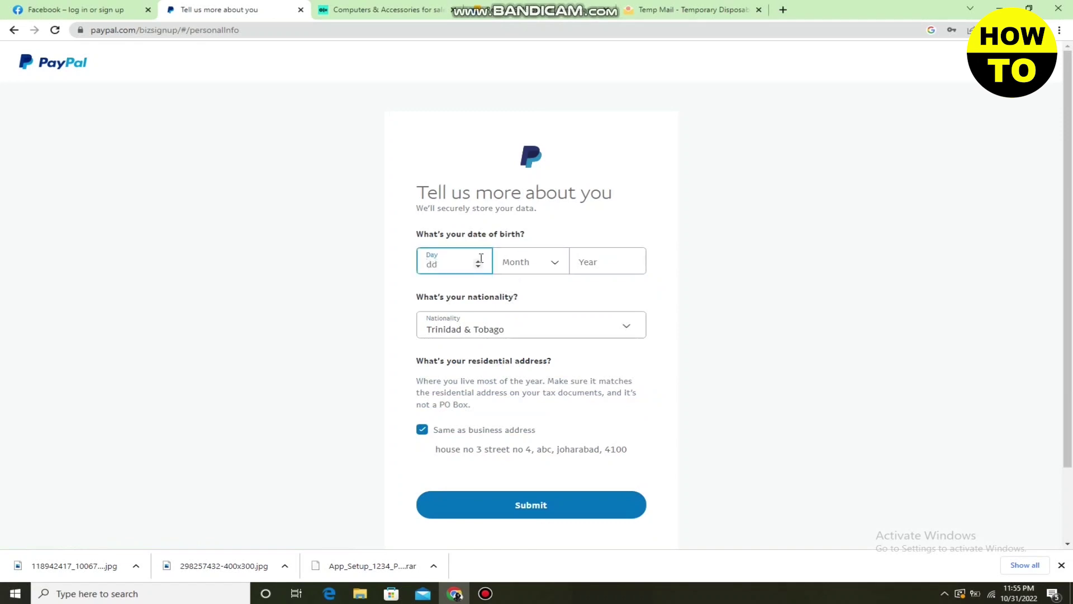
{"action": "type", "text": "12"}
{"action": "left_click", "coordinate": [535, 261]}
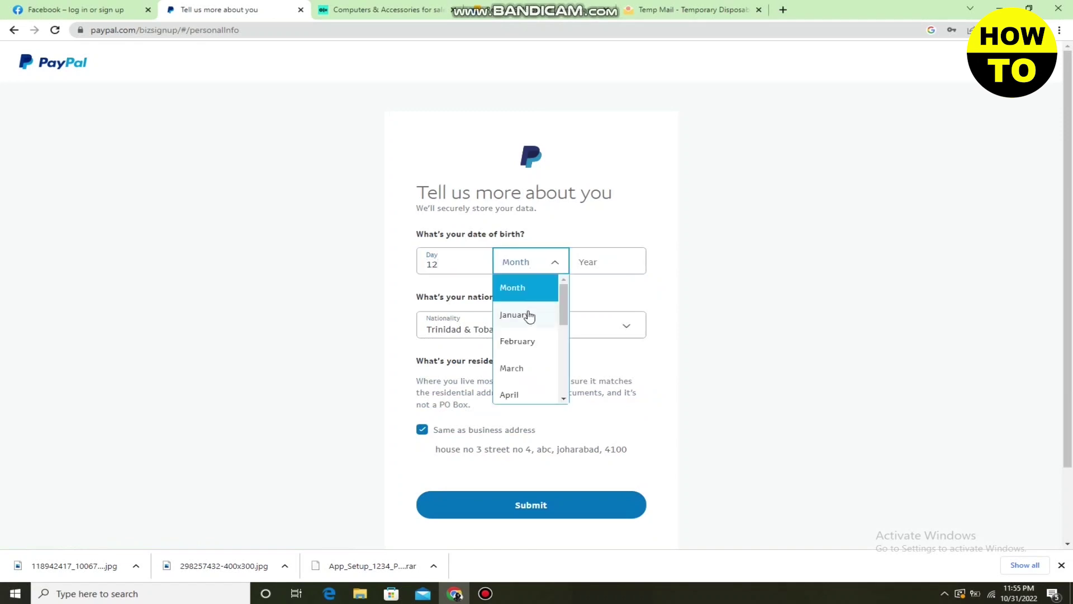
{"action": "left_click", "coordinate": [529, 314]}
{"action": "left_click", "coordinate": [603, 267]}
{"action": "type", "text": "1992"}
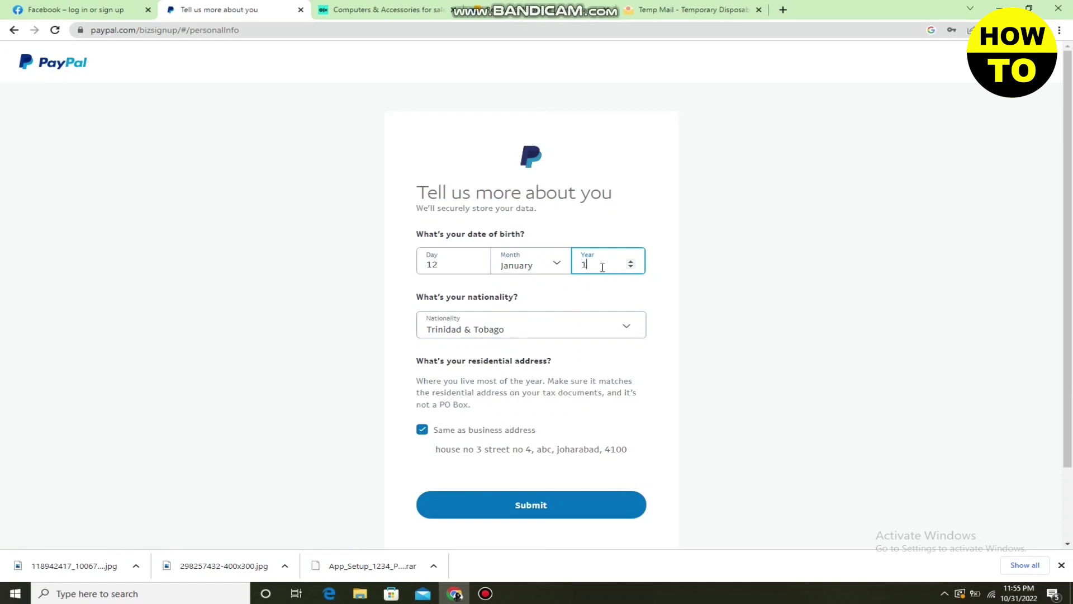
Choose Slovakia as nationality and submit the personal details.
{"action": "left_click", "coordinate": [605, 328]}
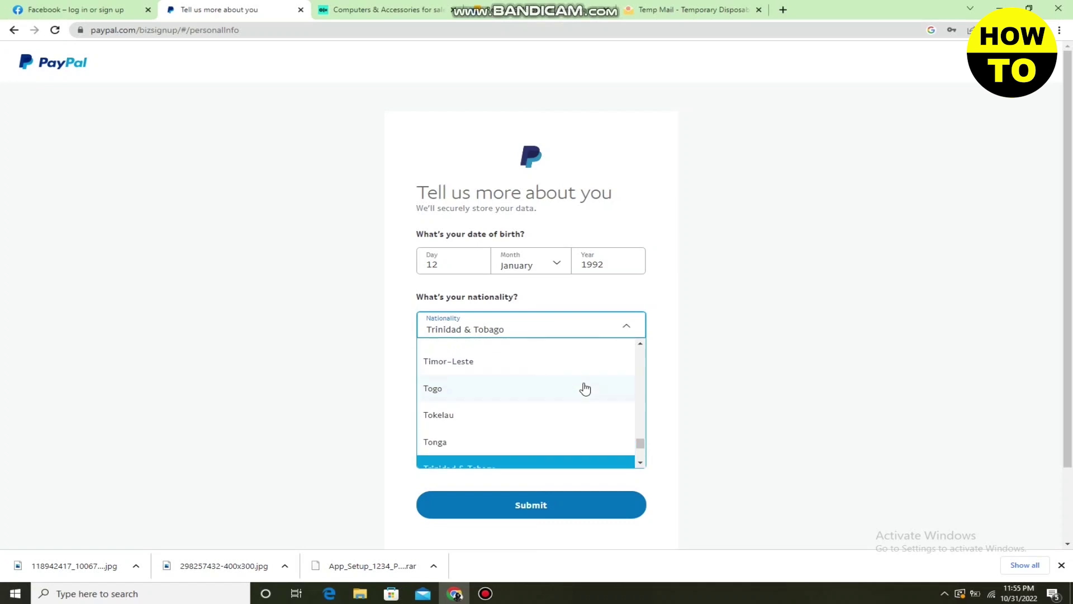
{"action": "scroll", "coordinate": [582, 388], "scroll_direction": "up", "scroll_amount": 4}
{"action": "scroll", "coordinate": [582, 389], "scroll_direction": "up", "scroll_amount": 3}
{"action": "scroll", "coordinate": [588, 394], "scroll_direction": "up", "scroll_amount": 1}
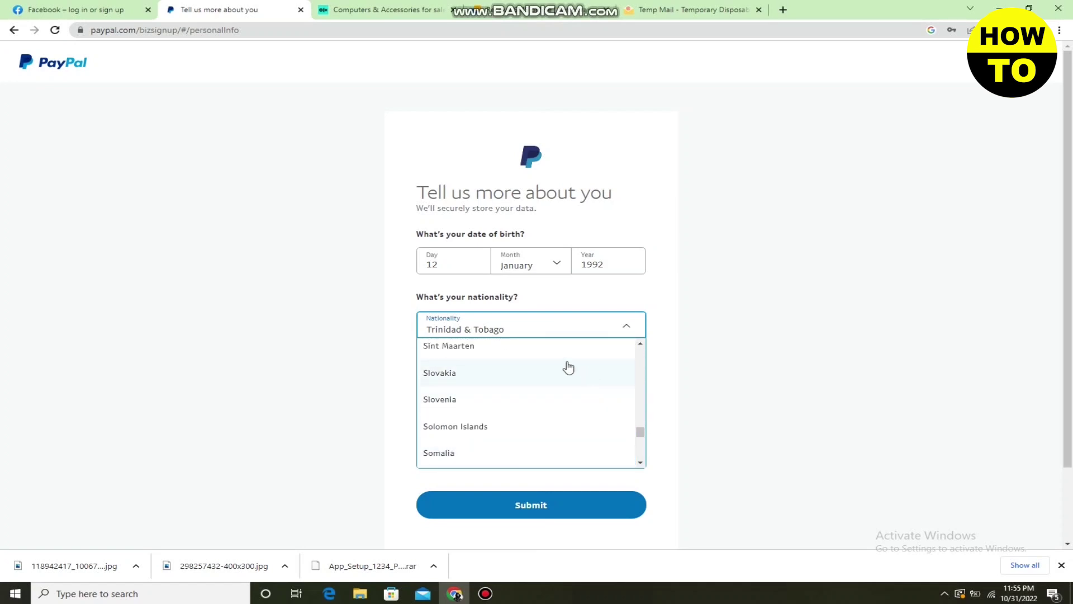
{"action": "left_click", "coordinate": [551, 373]}
{"action": "left_click", "coordinate": [568, 503]}
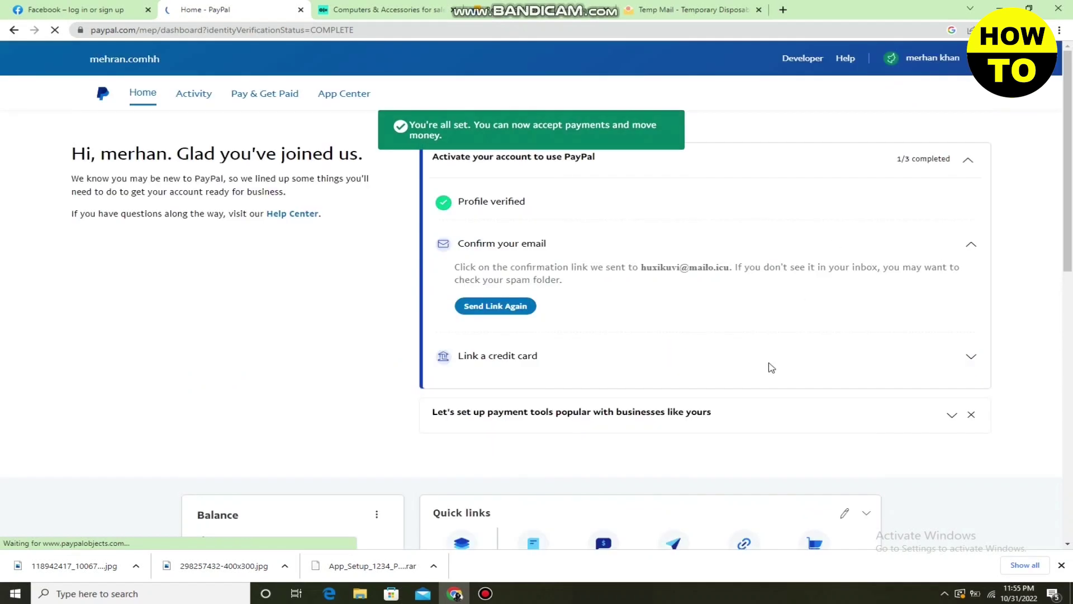
Open the account name menu at top right and choose Account Settings.
{"action": "left_click", "coordinate": [902, 59]}
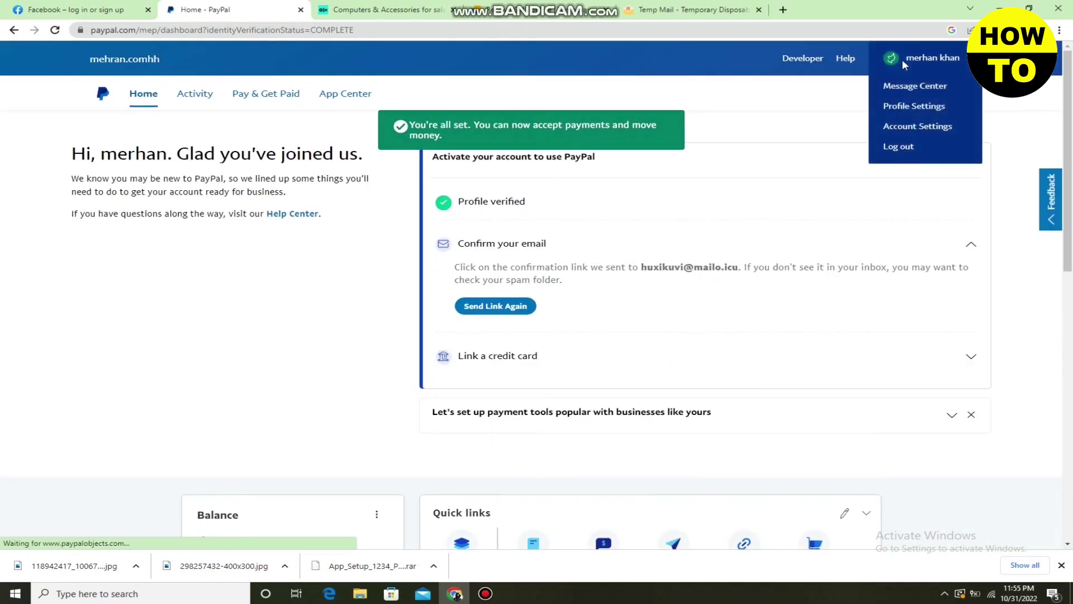
{"action": "left_click", "coordinate": [910, 127]}
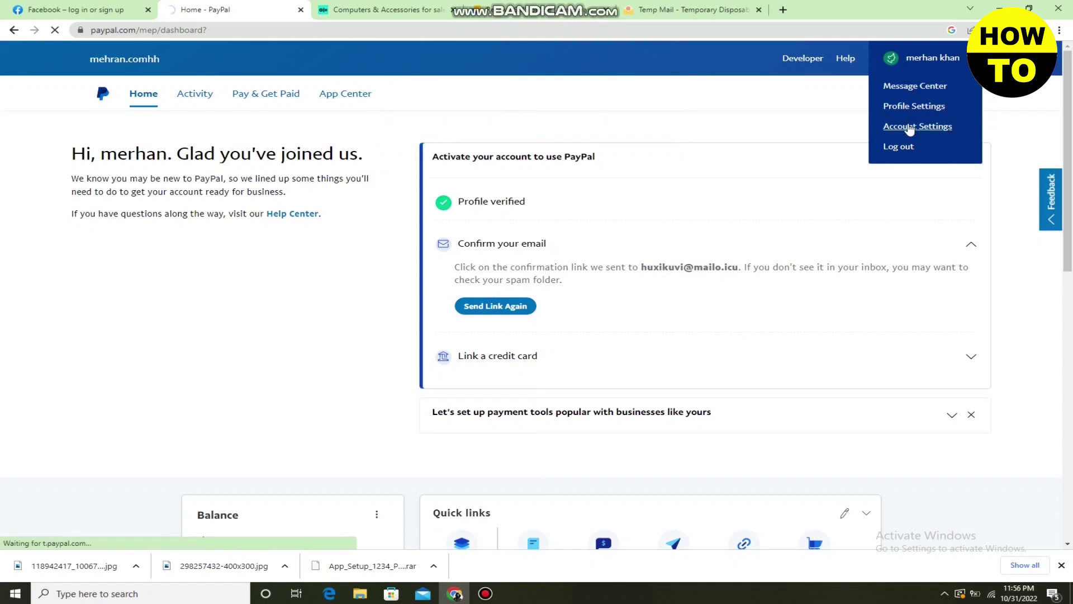